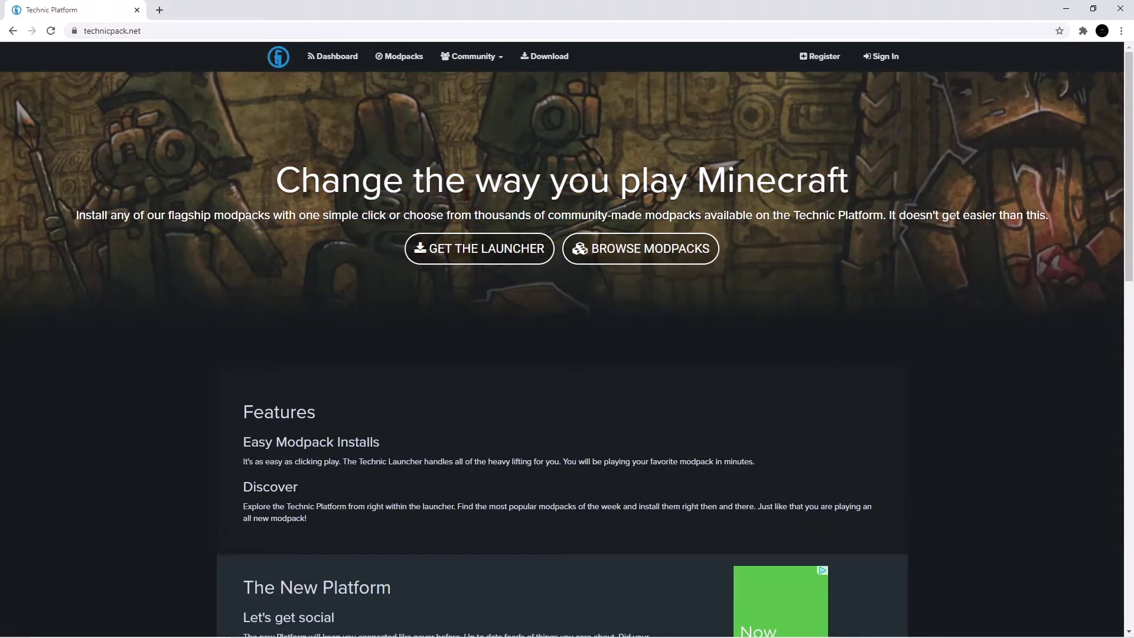
Open the Technic Platform launcher download page with its Windows, Mac OSX and Linux choices.
click(125, 30)
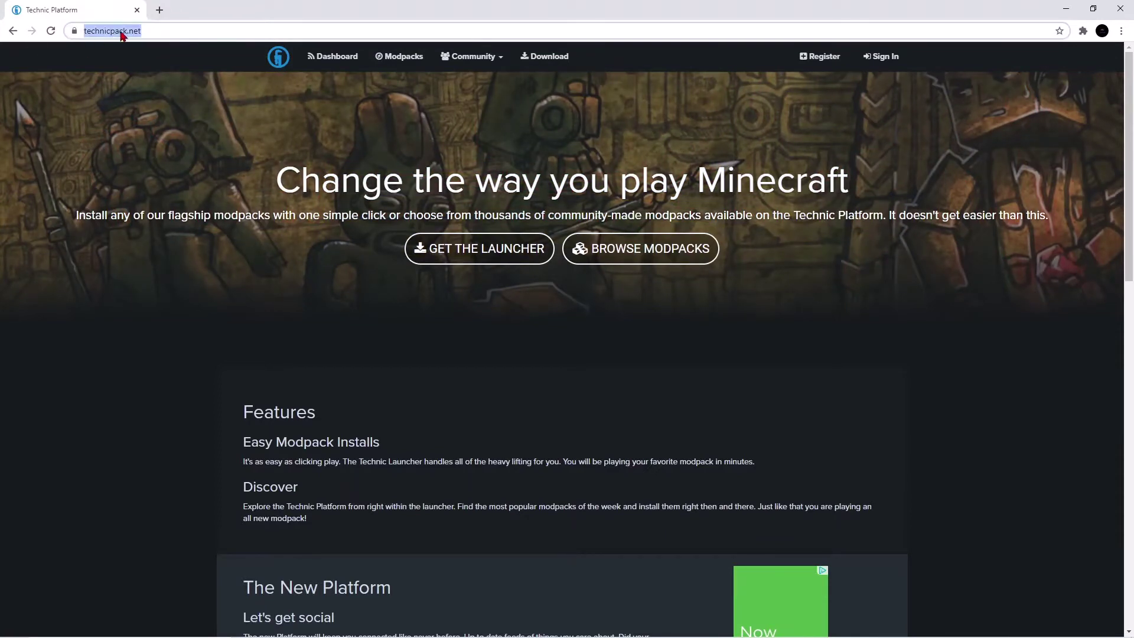
click(170, 29)
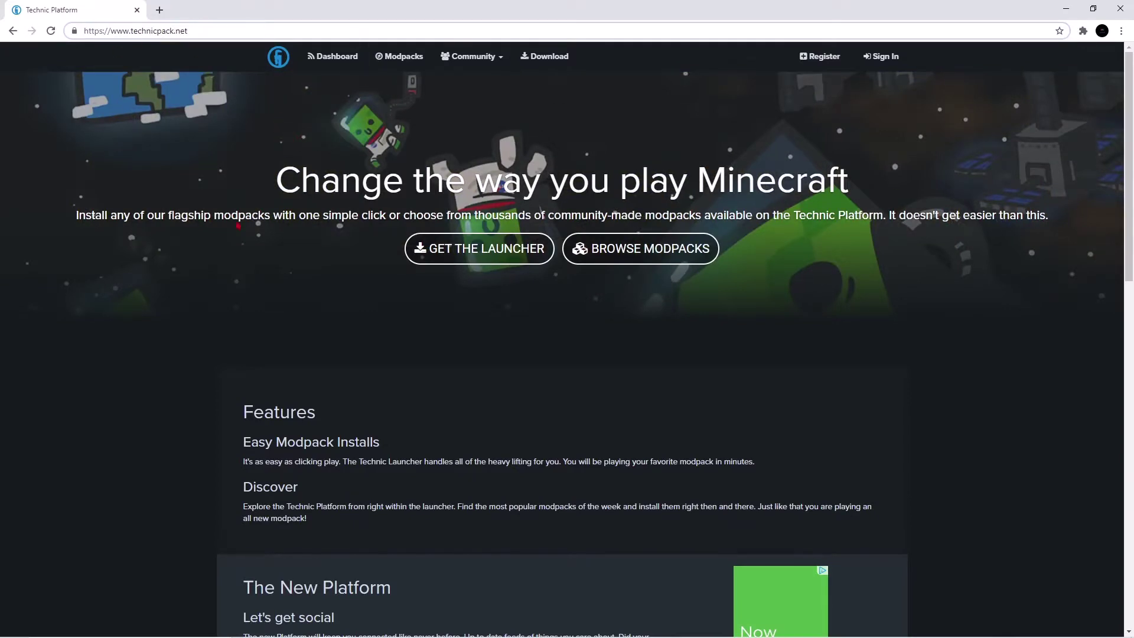
click(328, 182)
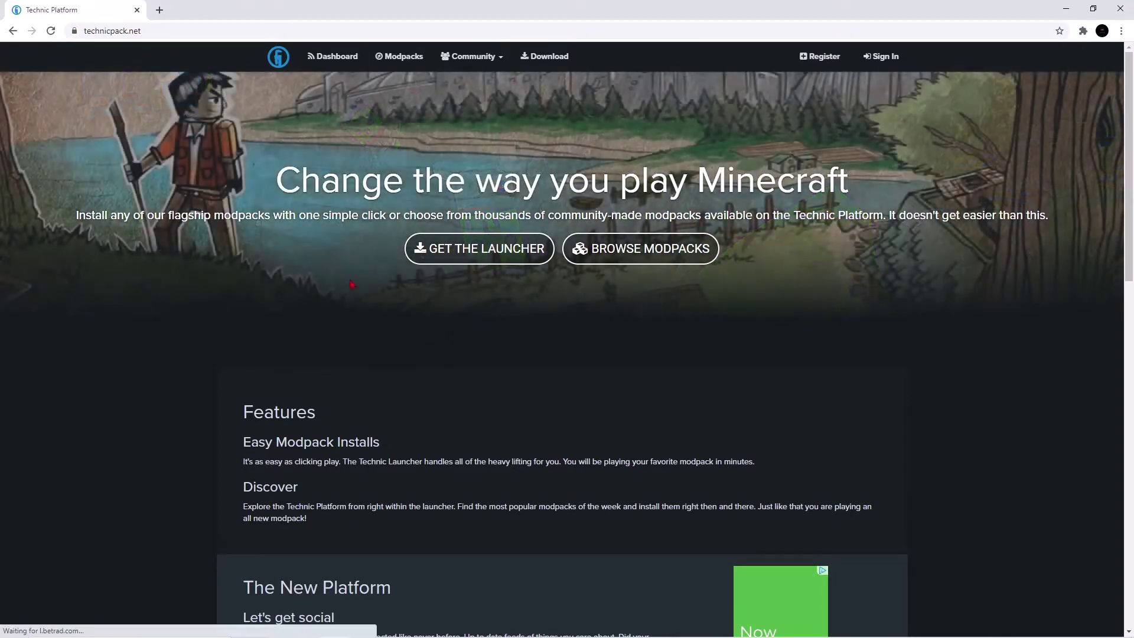
click(483, 263)
scroll(608, 232, down, 2)
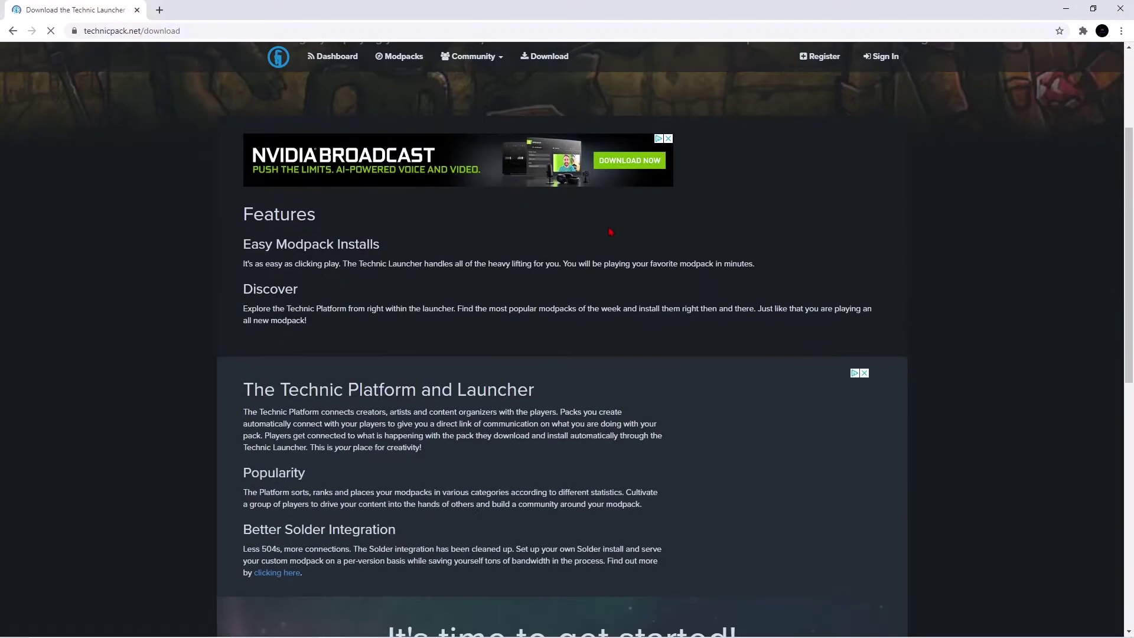
scroll(797, 425, up, 2)
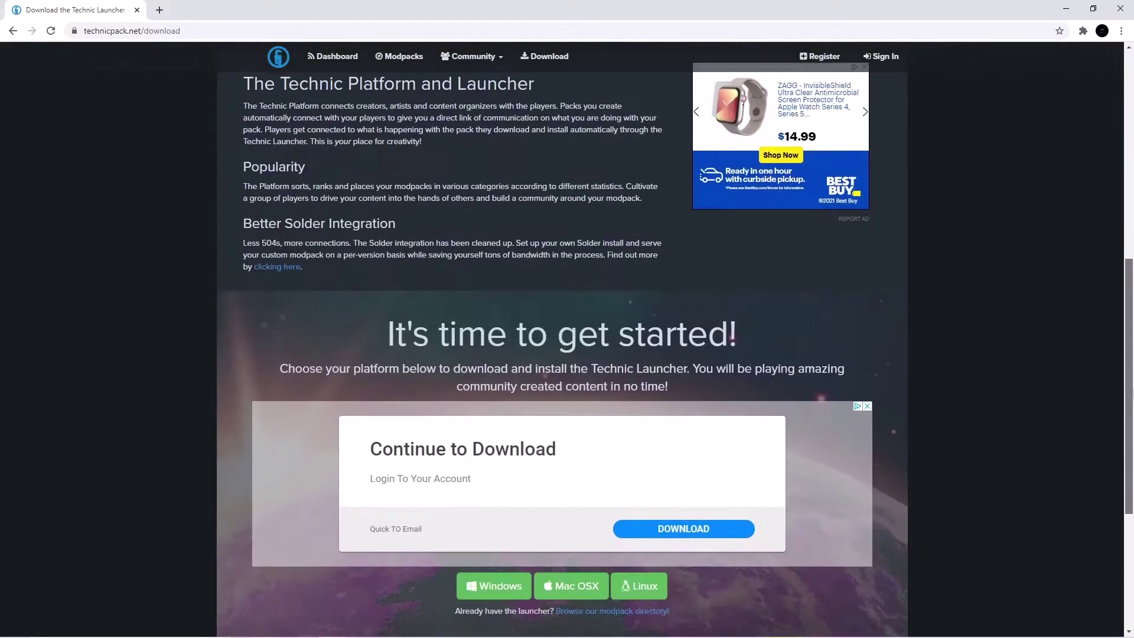
drag(1129, 183, 1131, 458)
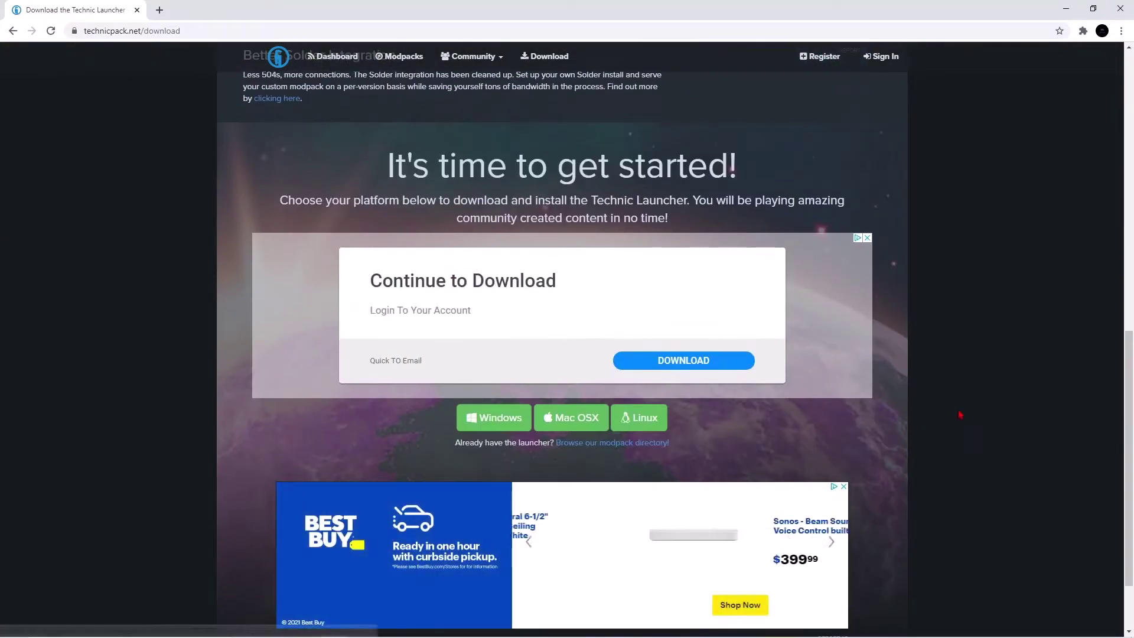
scroll(461, 293, down, 1)
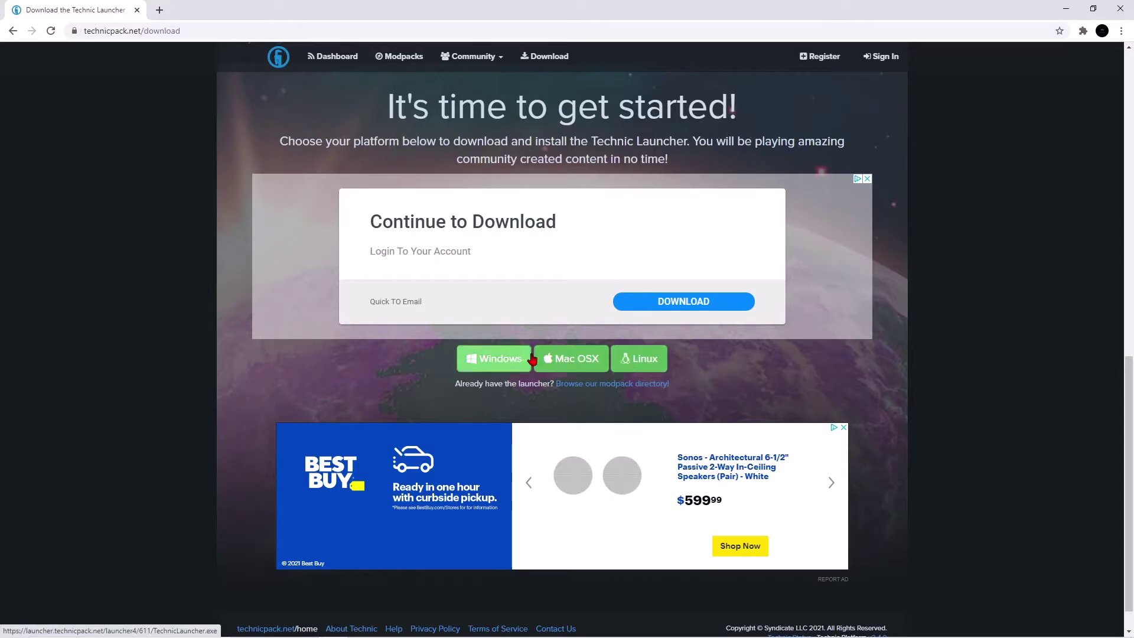
Download the Windows TechnicLauncher.exe and drag it from Chrome's download bar onto the desktop.
click(489, 358)
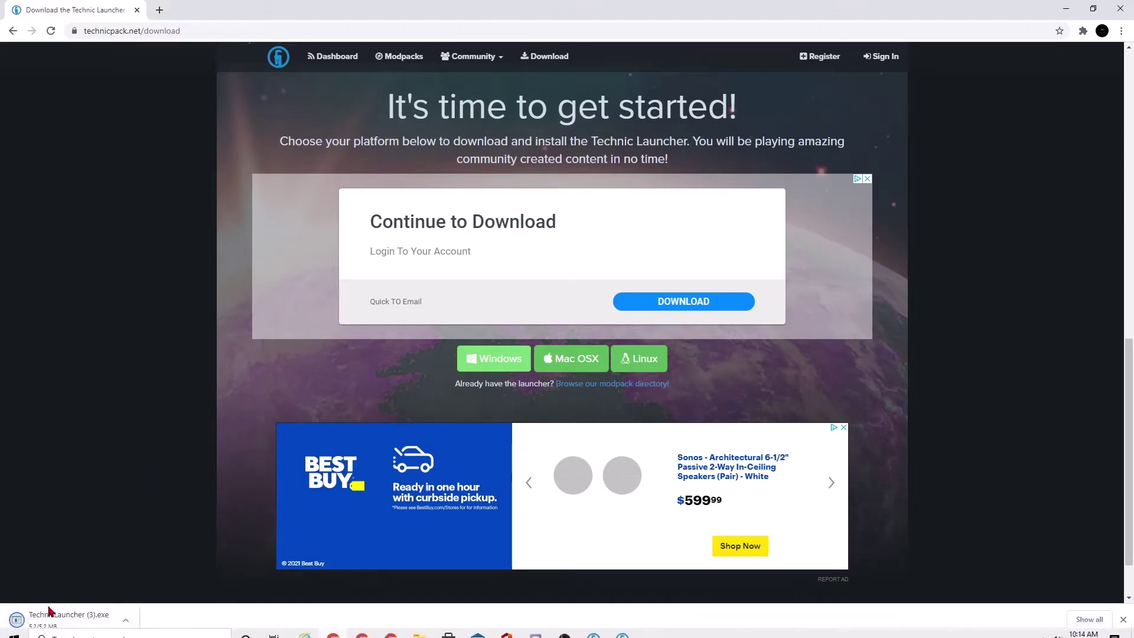
mouse_move(611, 7)
mouse_down()
mouse_move(834, 41)
mouse_move(501, 464)
mouse_up()
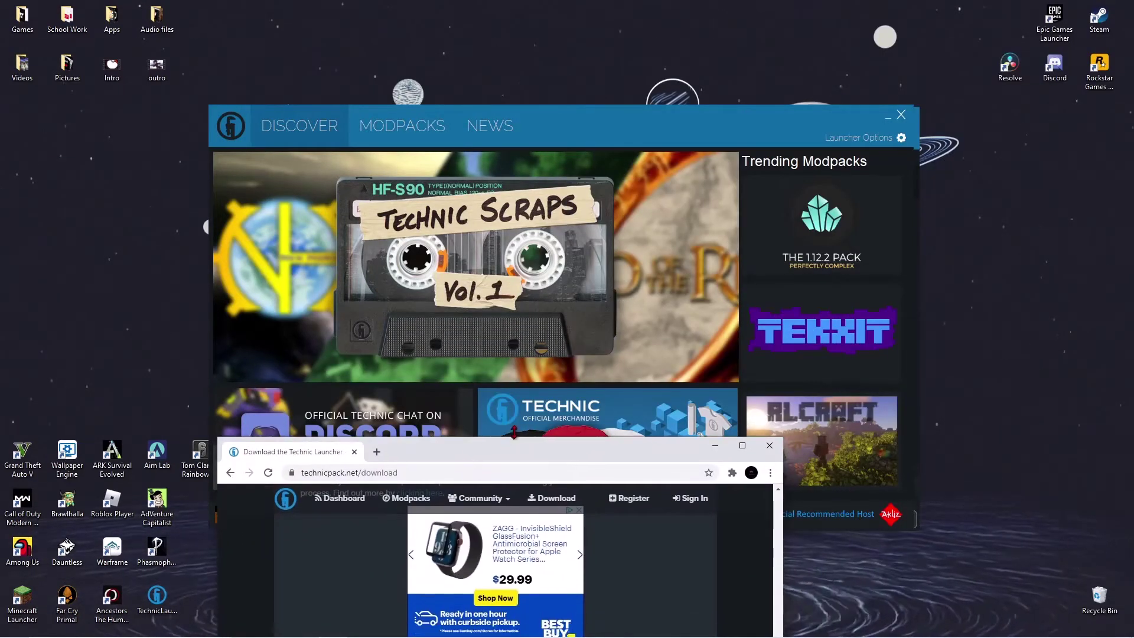
mouse_move(493, 470)
mouse_down()
mouse_move(729, 64)
mouse_move(717, 34)
mouse_move(697, 124)
mouse_move(715, 49)
mouse_up()
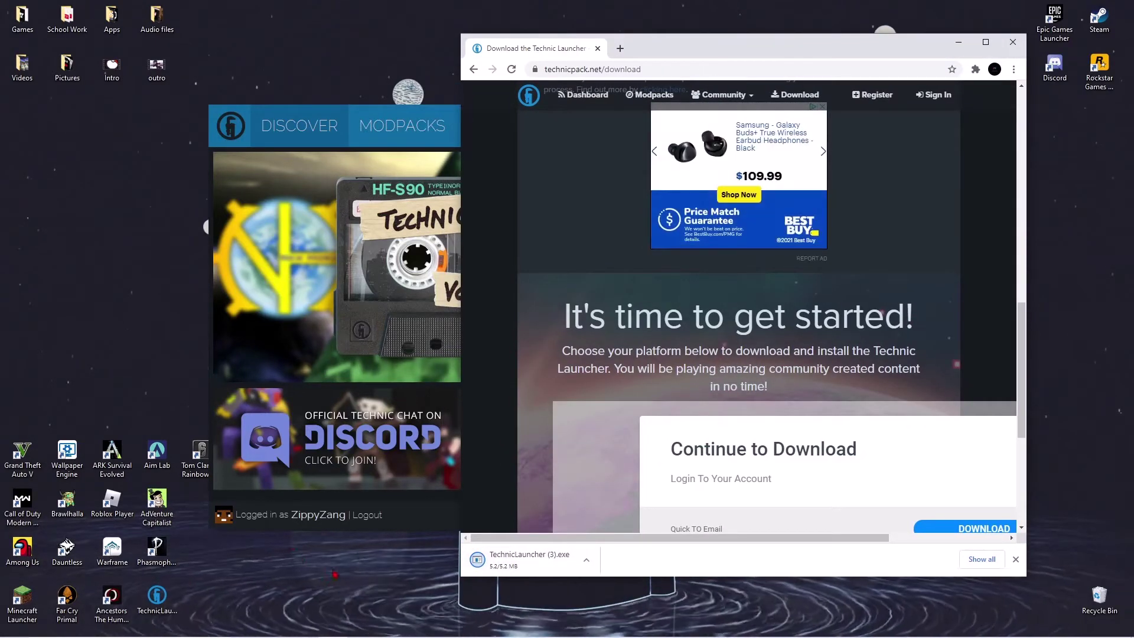
drag(523, 559, 258, 592)
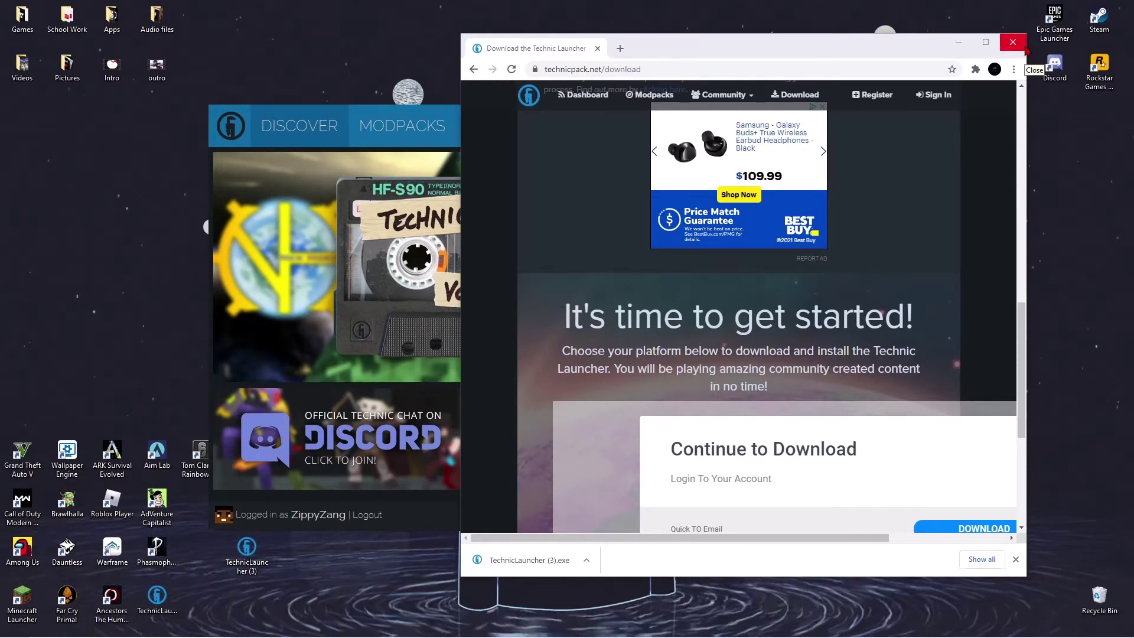
Close Chrome and search the launcher's modpacks for 'Pokeland - Pixelmon'.
click(1020, 48)
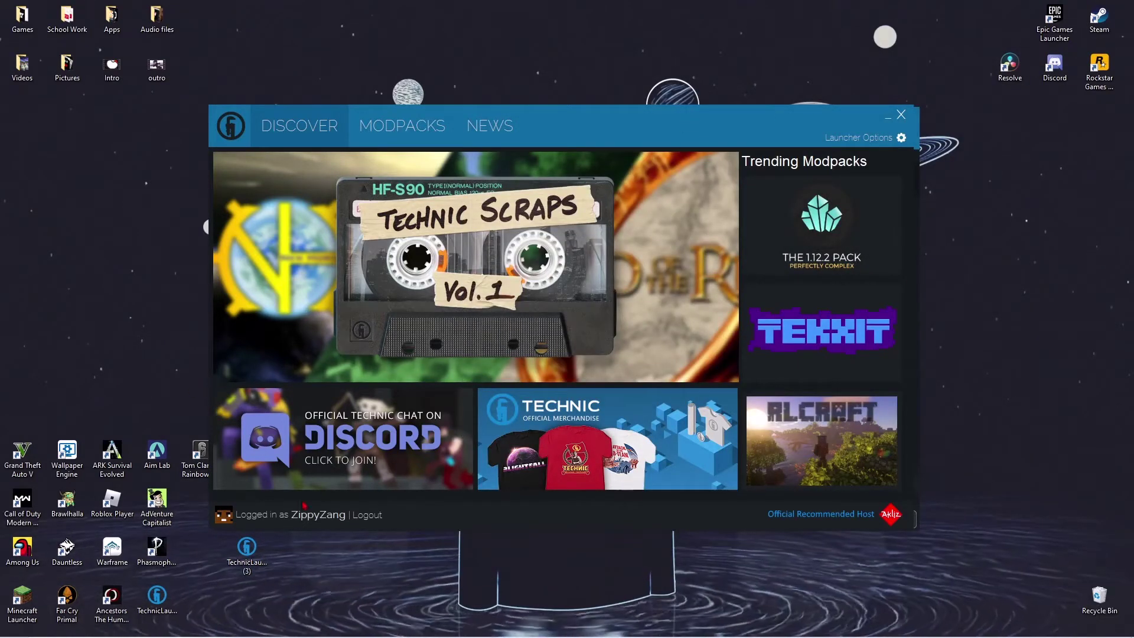
drag(535, 133, 546, 147)
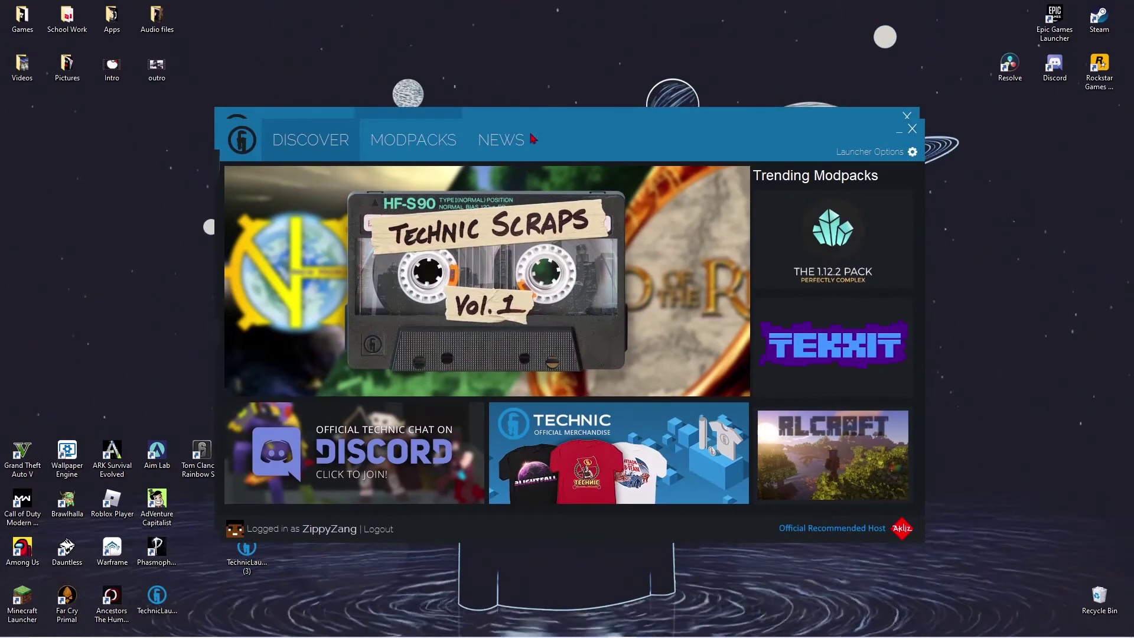
click(399, 146)
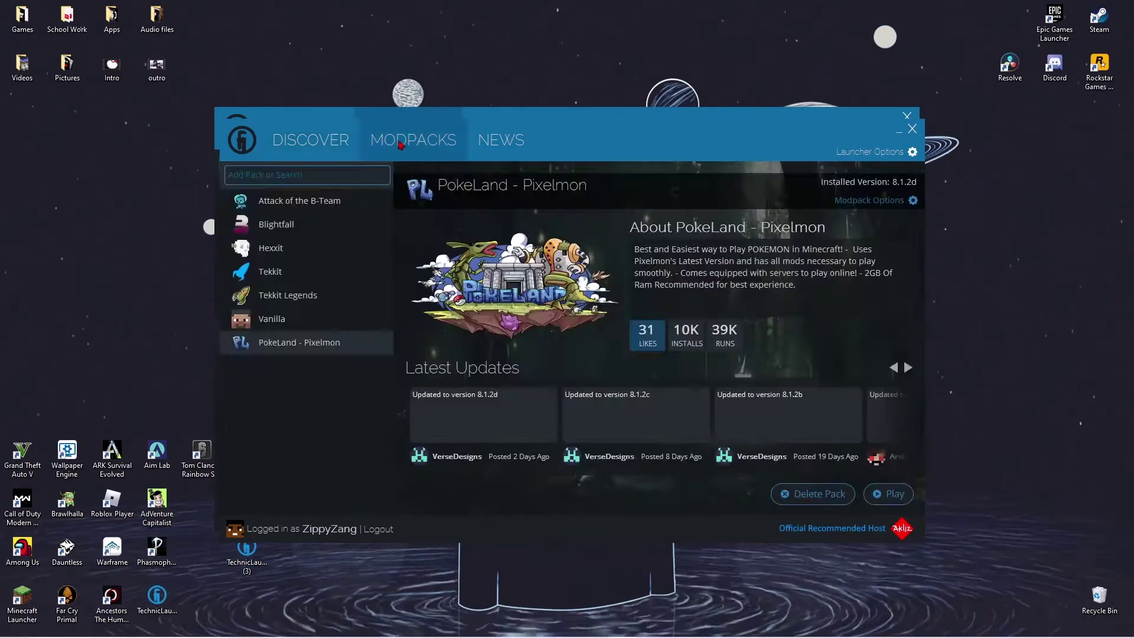
click(301, 178)
text(Pokeland - Pixel)
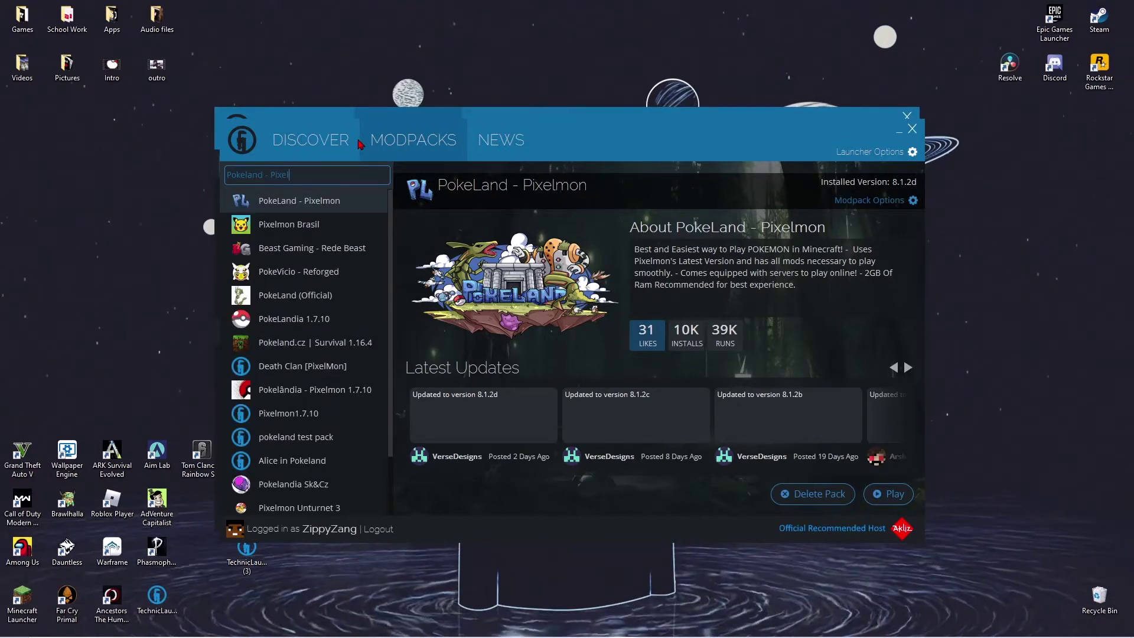
text(mo)
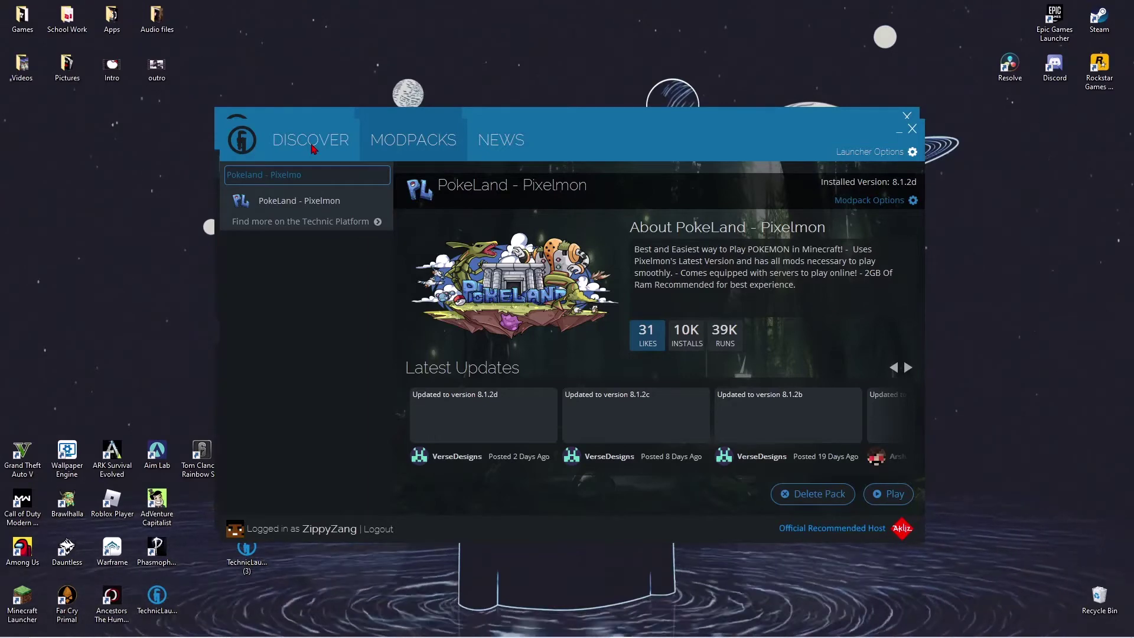
Keep 10 GB as the Java memory in Launcher Options, then reposition the launcher window.
click(312, 149)
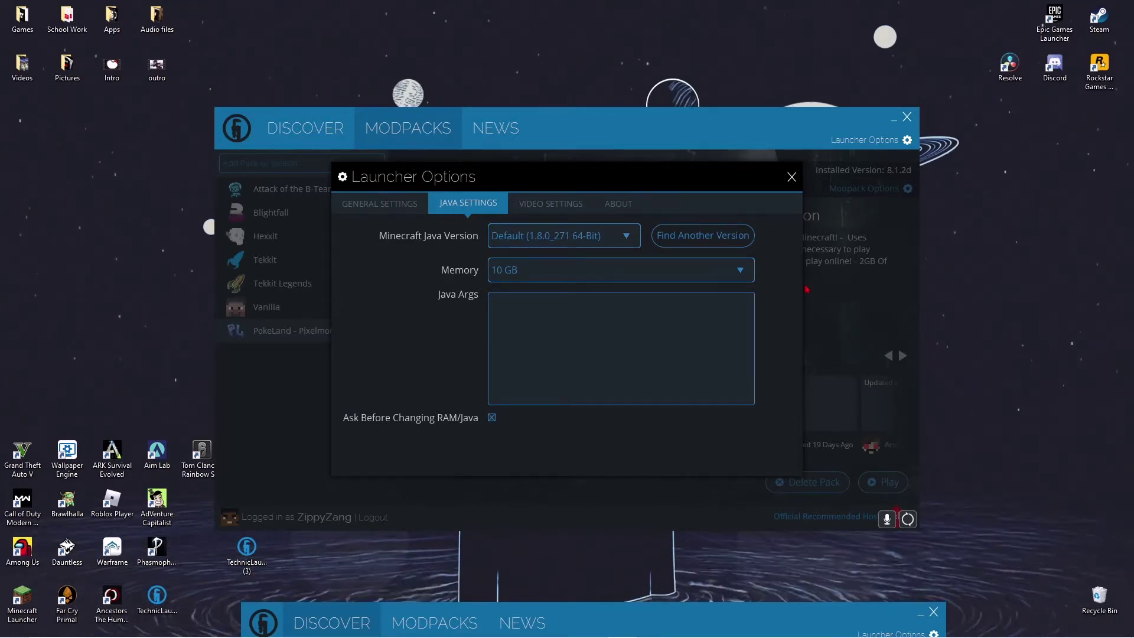
click(542, 275)
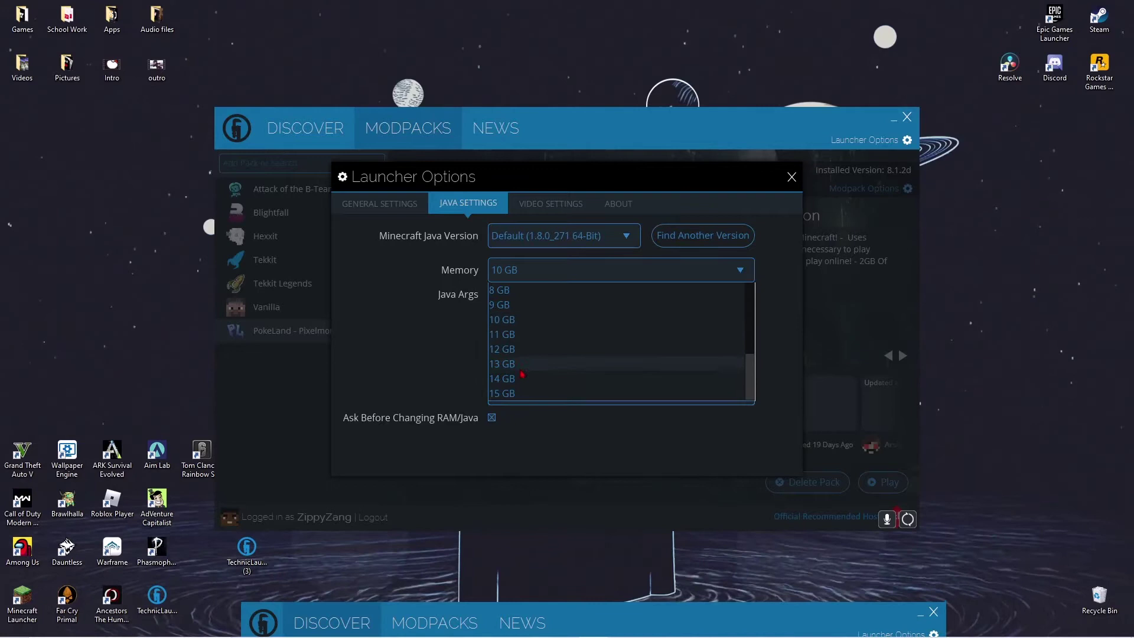
click(514, 320)
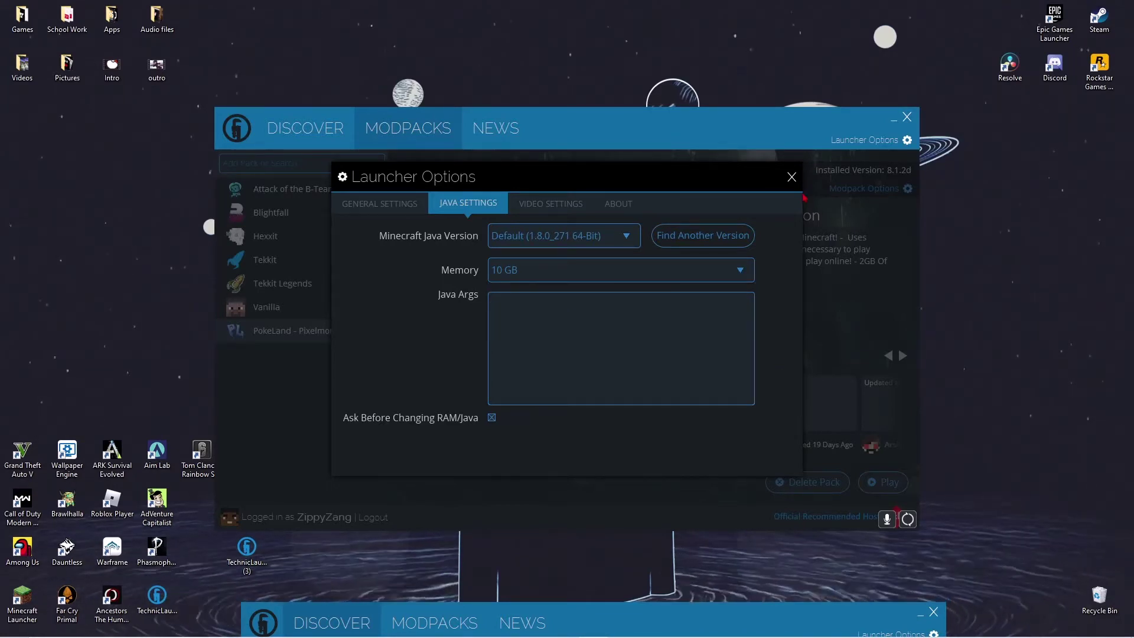
click(792, 179)
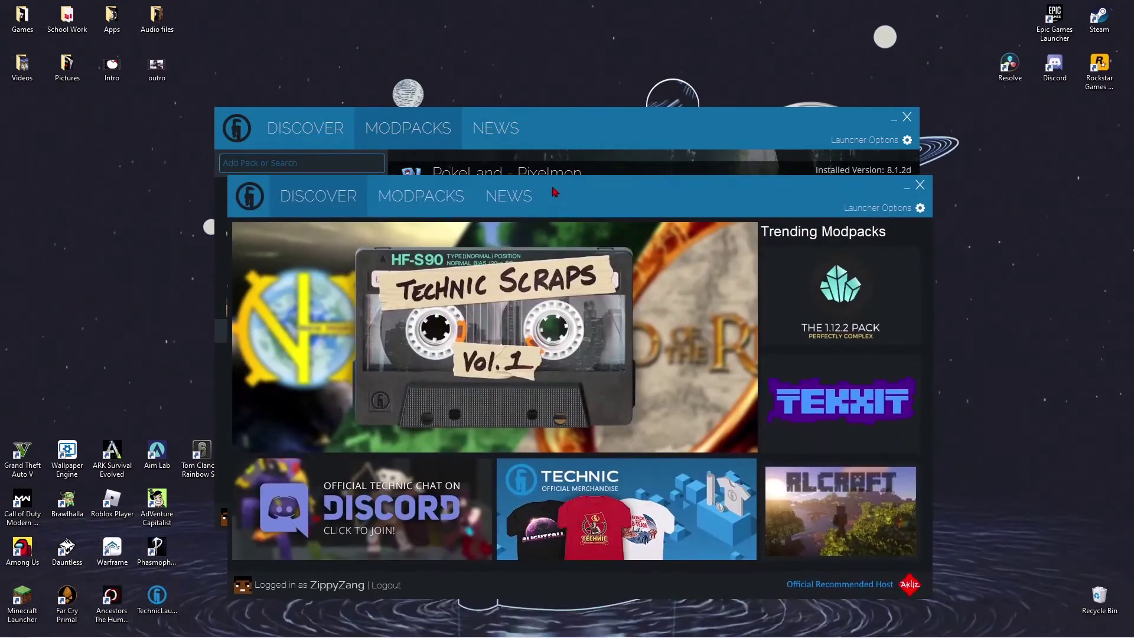
drag(552, 191, 542, 96)
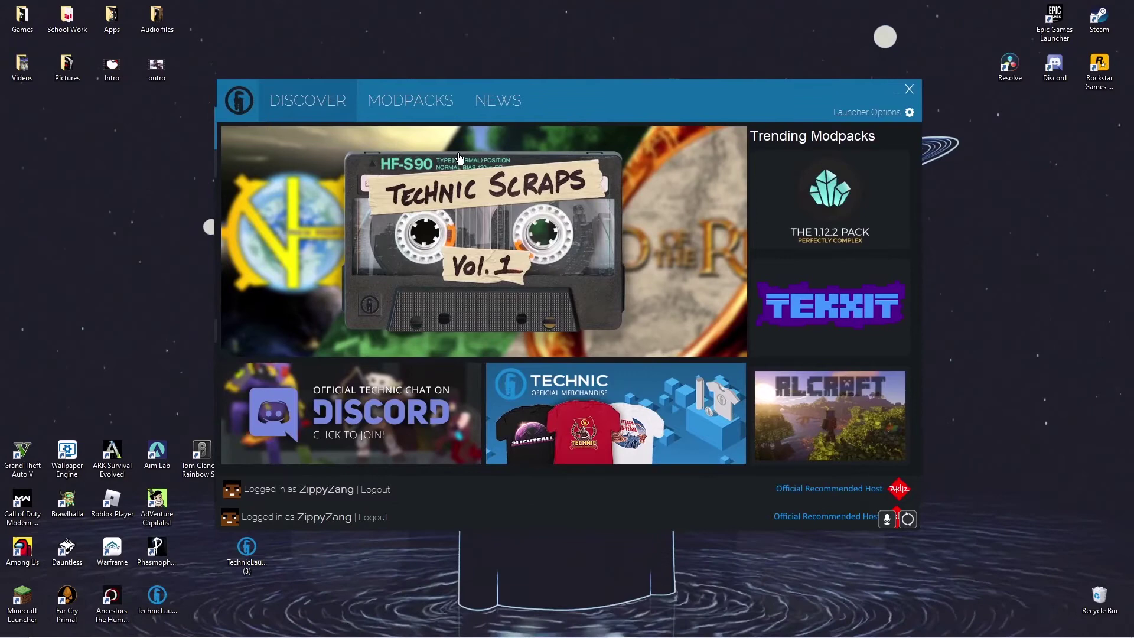
mouse_move(567, 97)
mouse_down()
mouse_move(577, 116)
mouse_move(618, 132)
mouse_move(575, 83)
mouse_move(585, 96)
mouse_up()
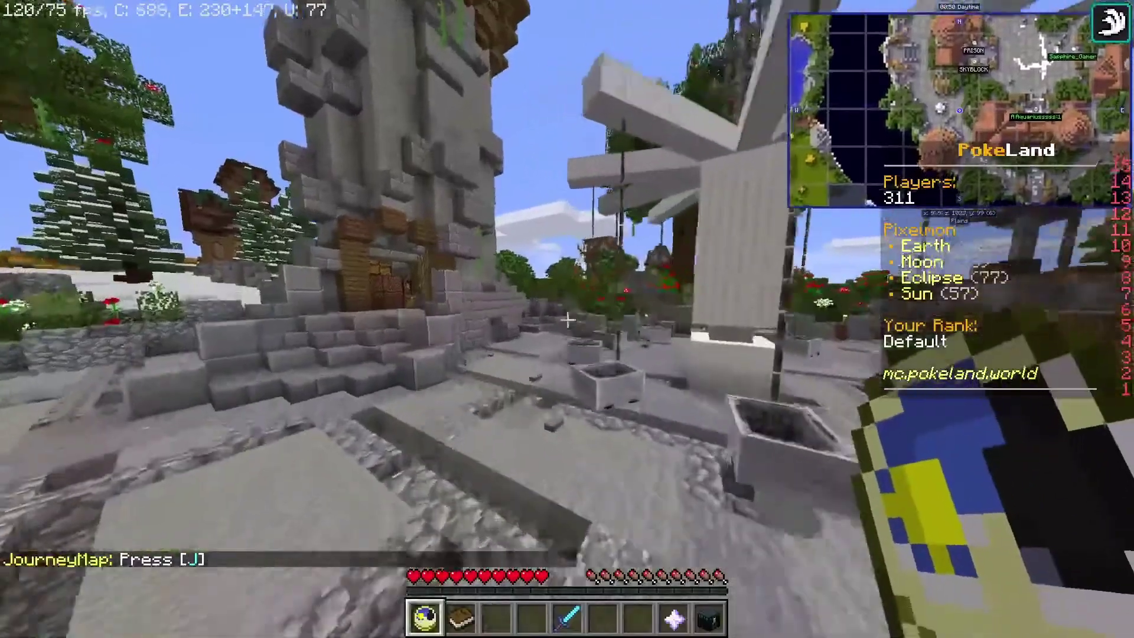
Walk through the PokeLand hub and pick the Eclipse realm from the Server Selector.
key(w)
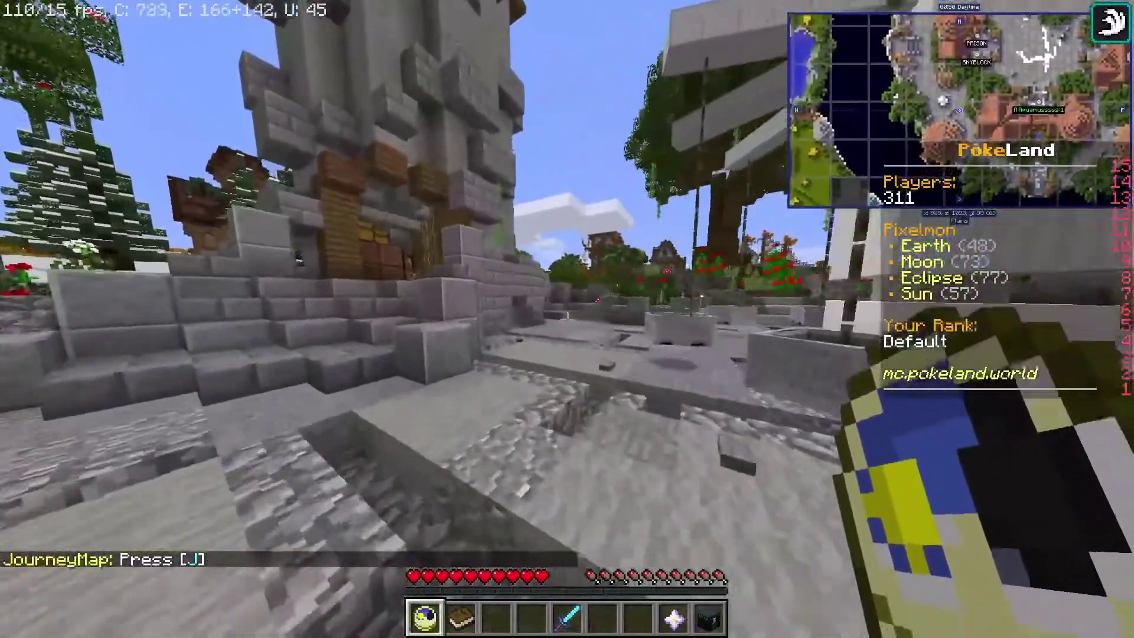
key(w)
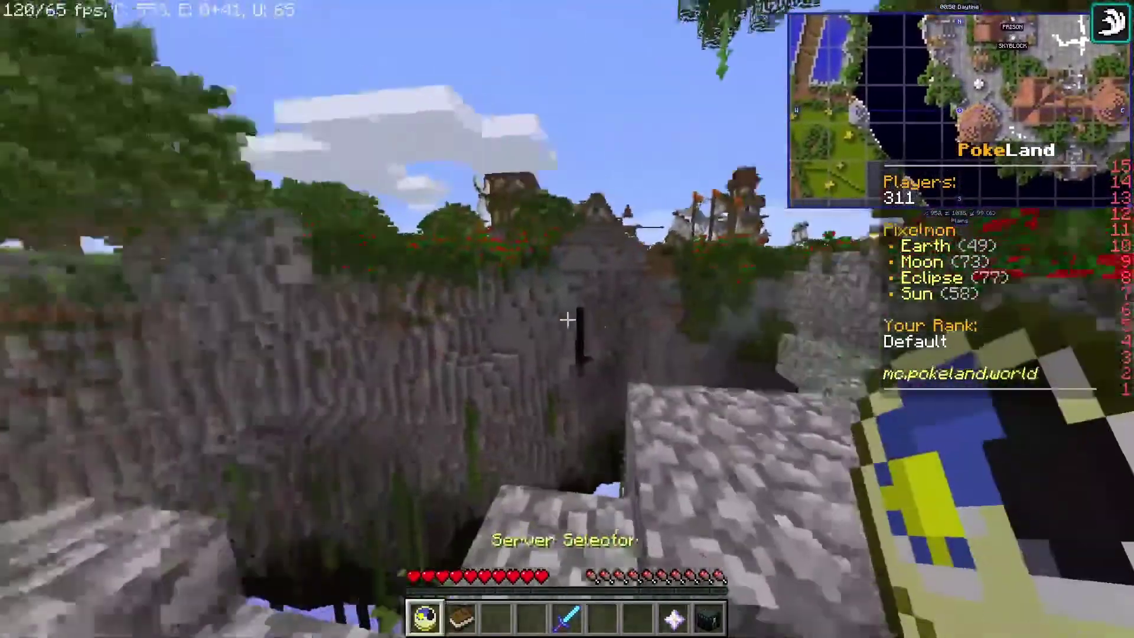
right_click(567, 320)
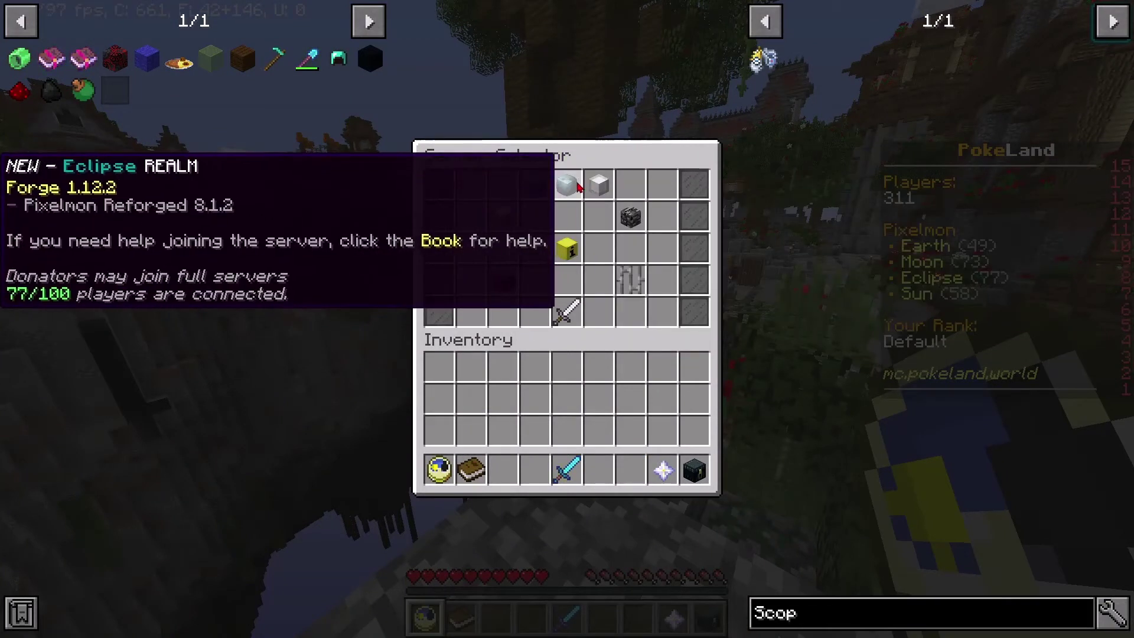
click(568, 189)
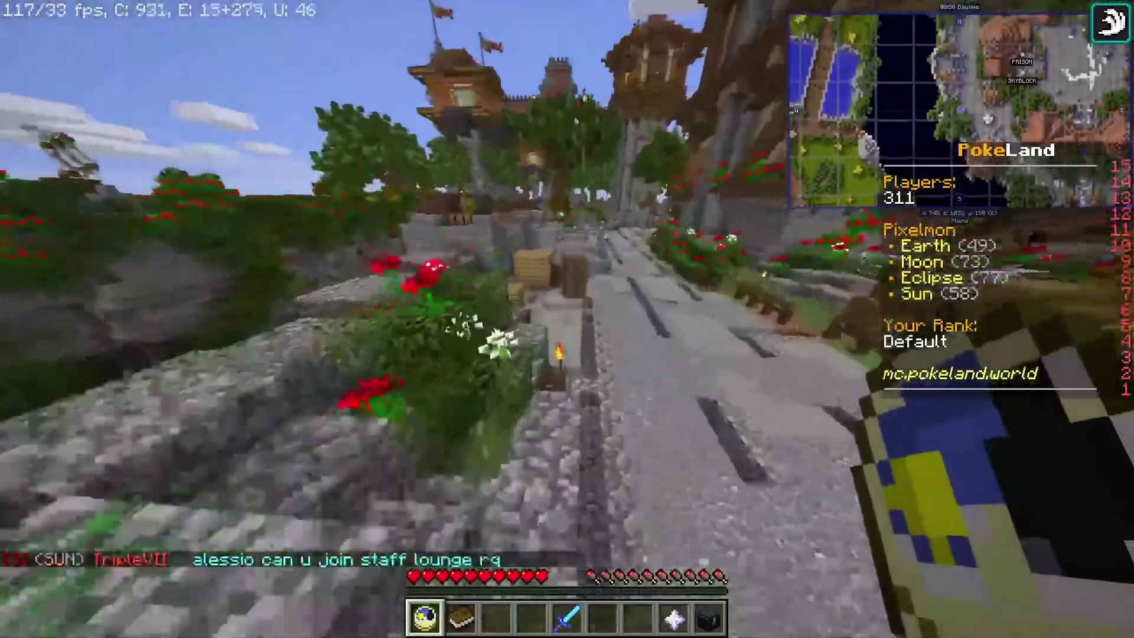
right_click(567, 319)
click(567, 189)
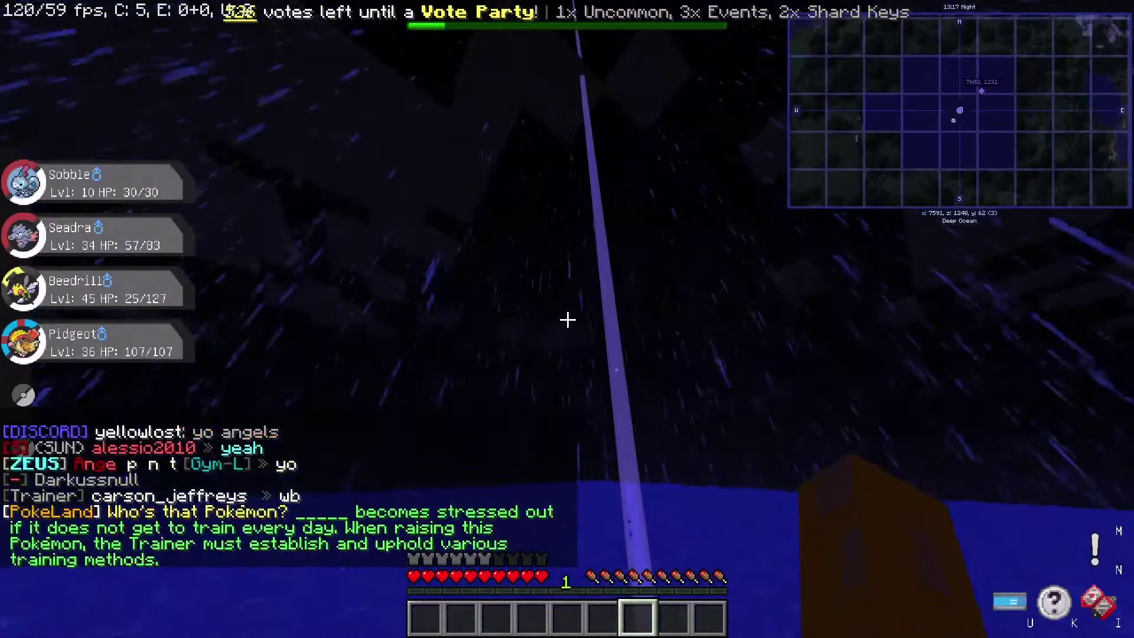
Warp to the Eclipse realm spawn with the /spawn command.
key(slash)
text(/)
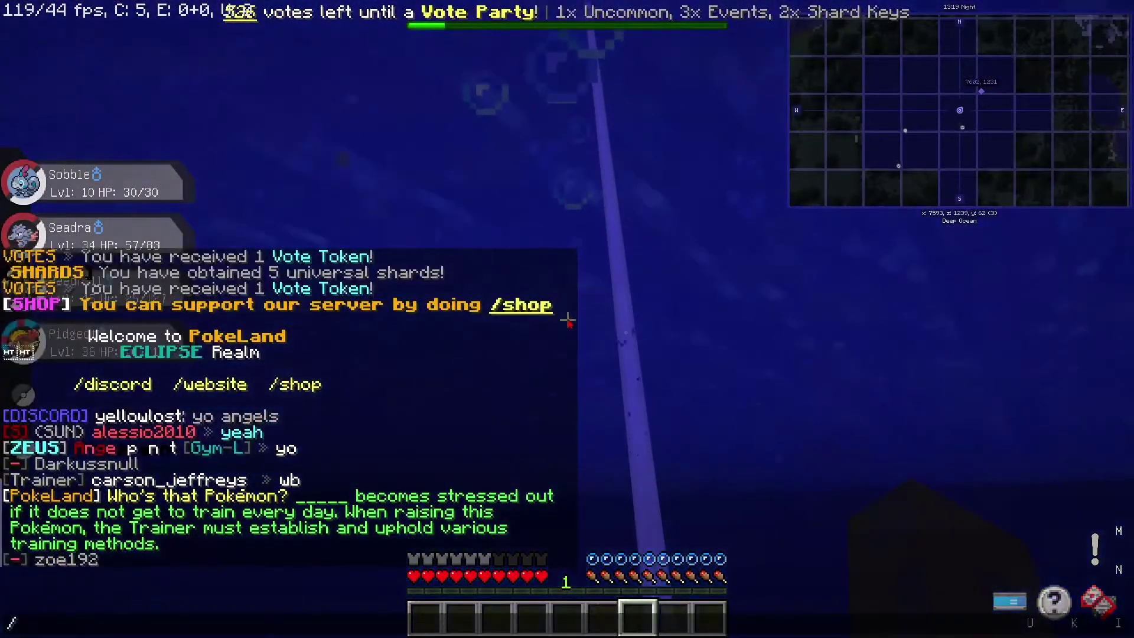
text(nodpack)
key(BackSpace)
key(BackSpace)
key(BackSpace)
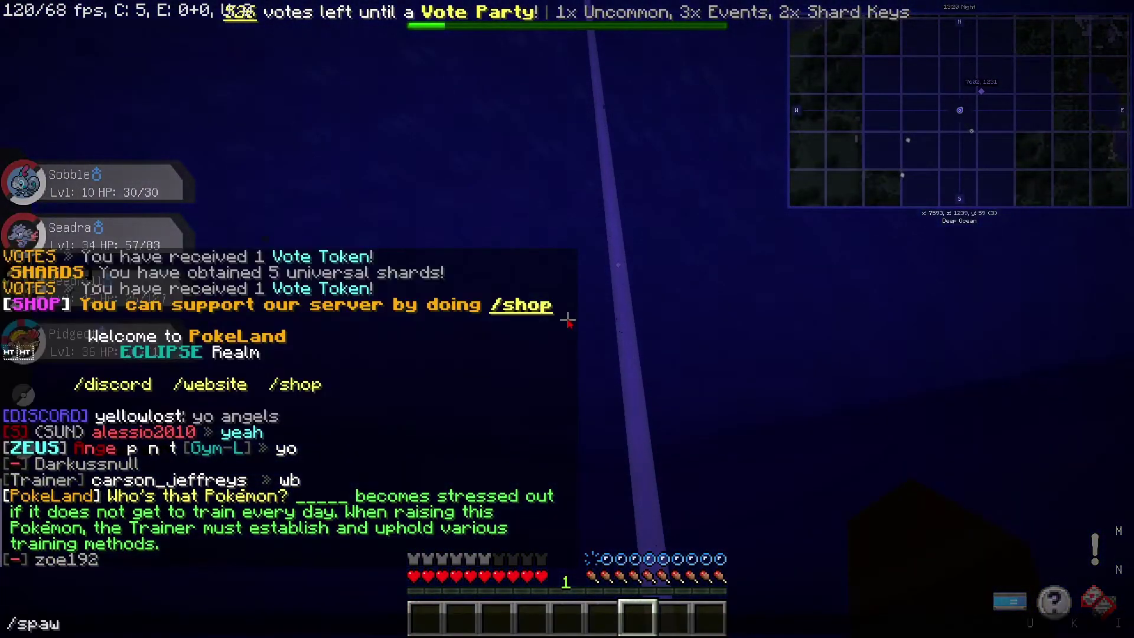
text(n)
key(Return)
Open the PokeLand ModPack rewards with /modpack, then close the screen.
key(slash)
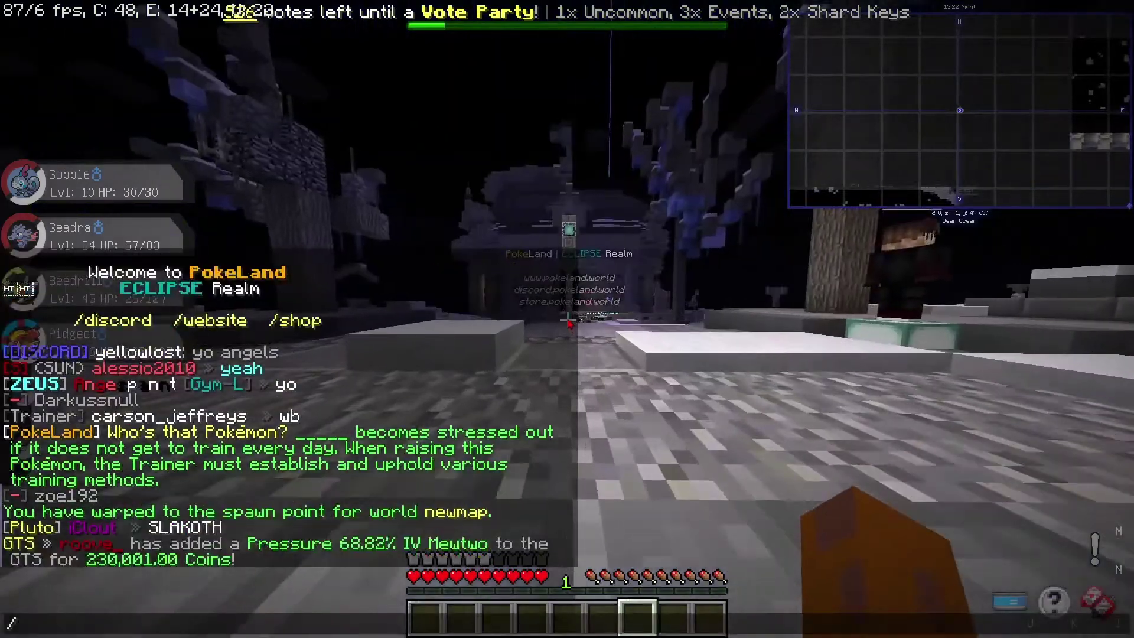
text(modpack)
key(Return)
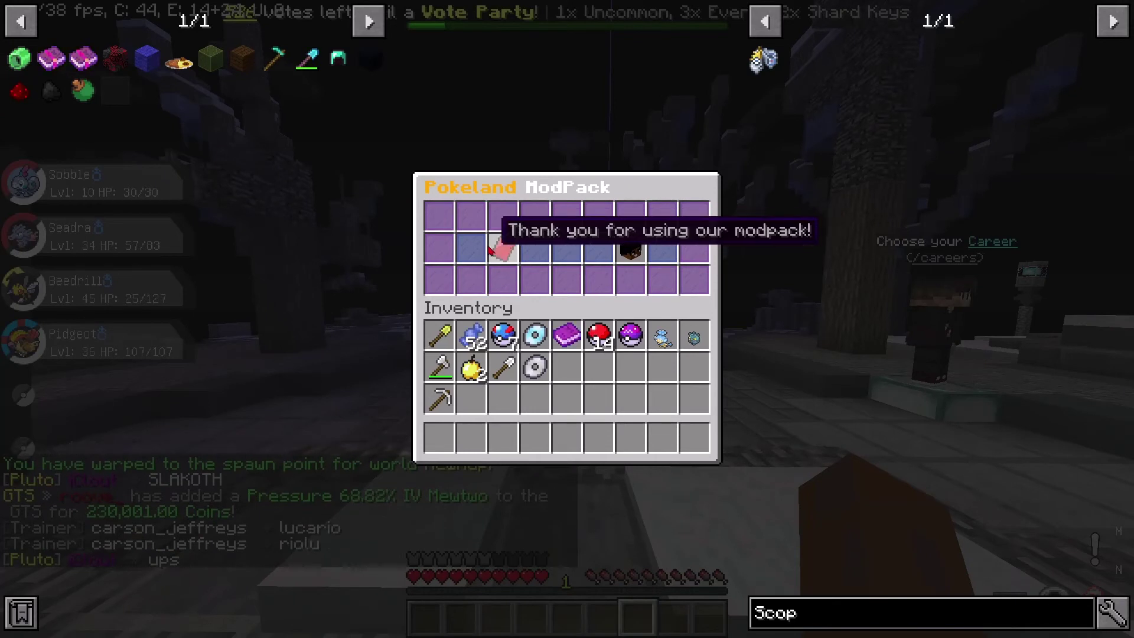
key(Escape)
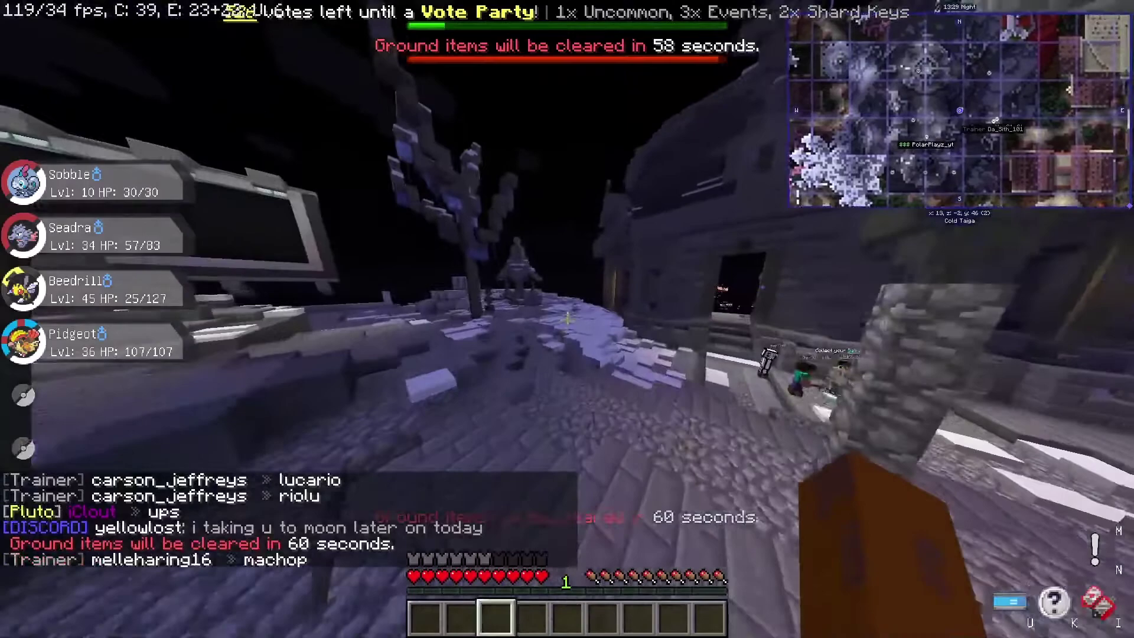
scroll(567, 319, up, 4)
Walk across the snowy spawn past the trees toward the stone tower.
key(w)
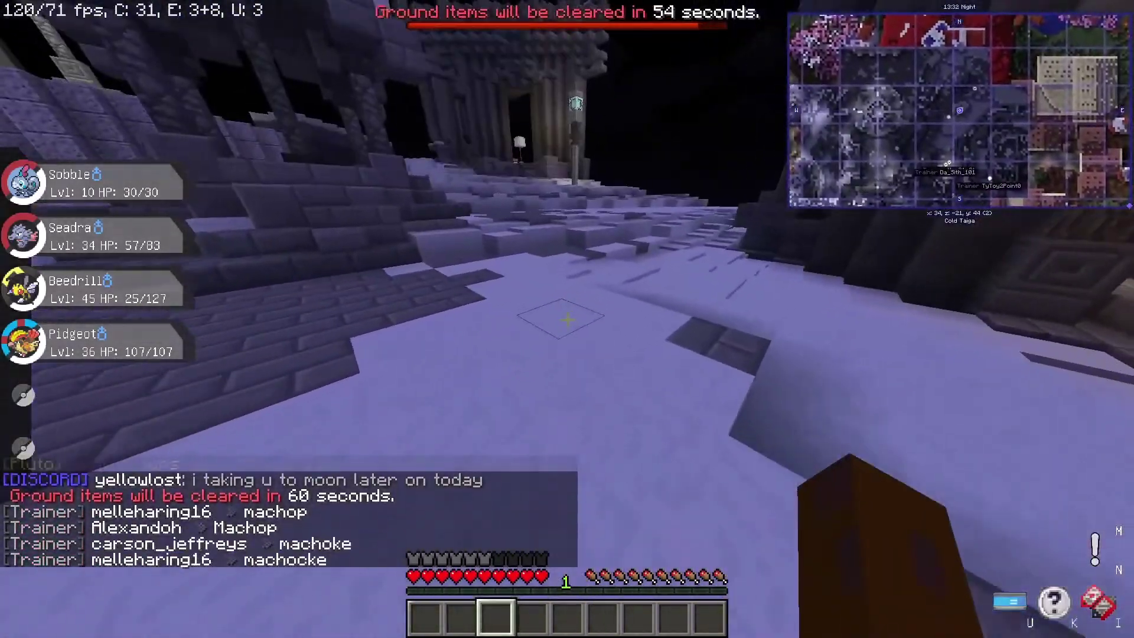
scroll(566, 319, down, 3)
scroll(567, 319, down, 2)
key(w)
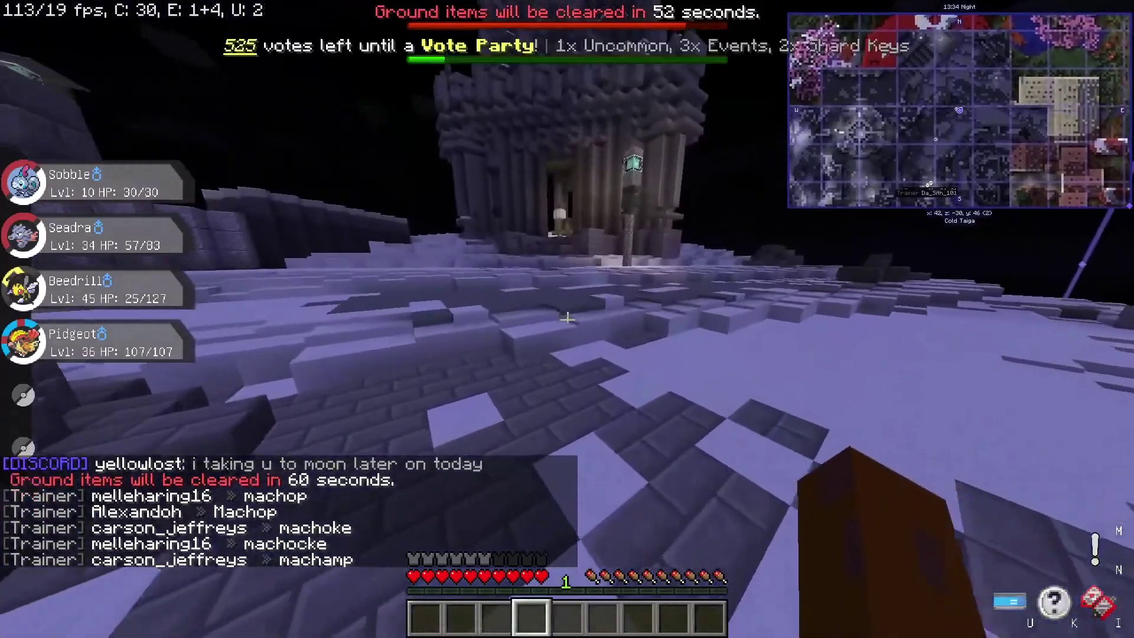
scroll(567, 319, down, 3)
scroll(566, 319, down, 4)
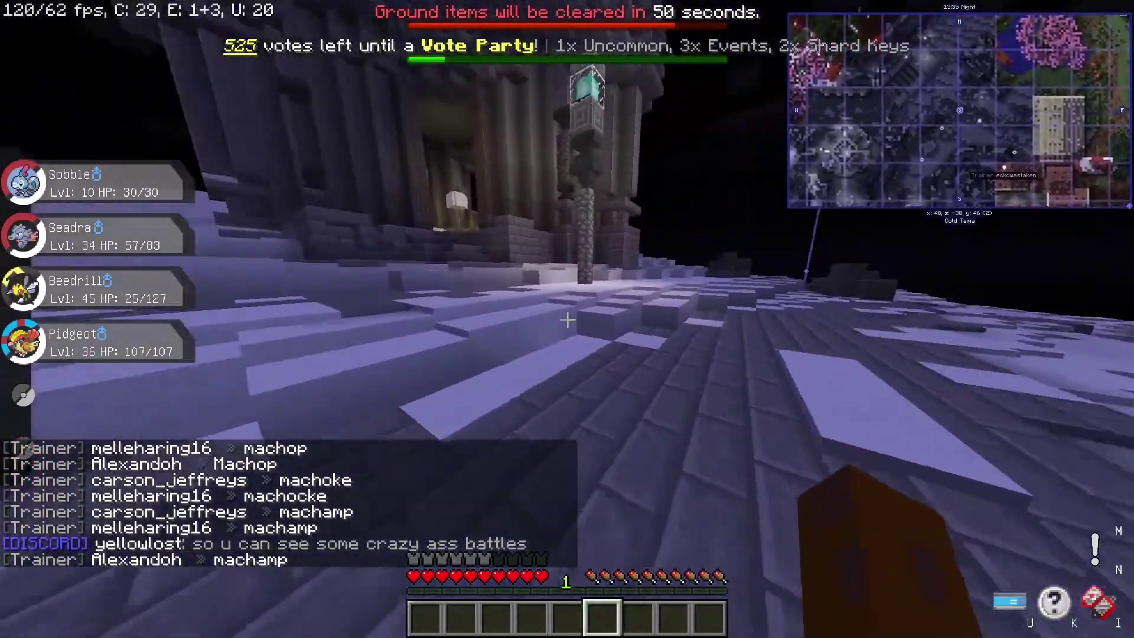
scroll(567, 320, up, 1)
click(567, 319)
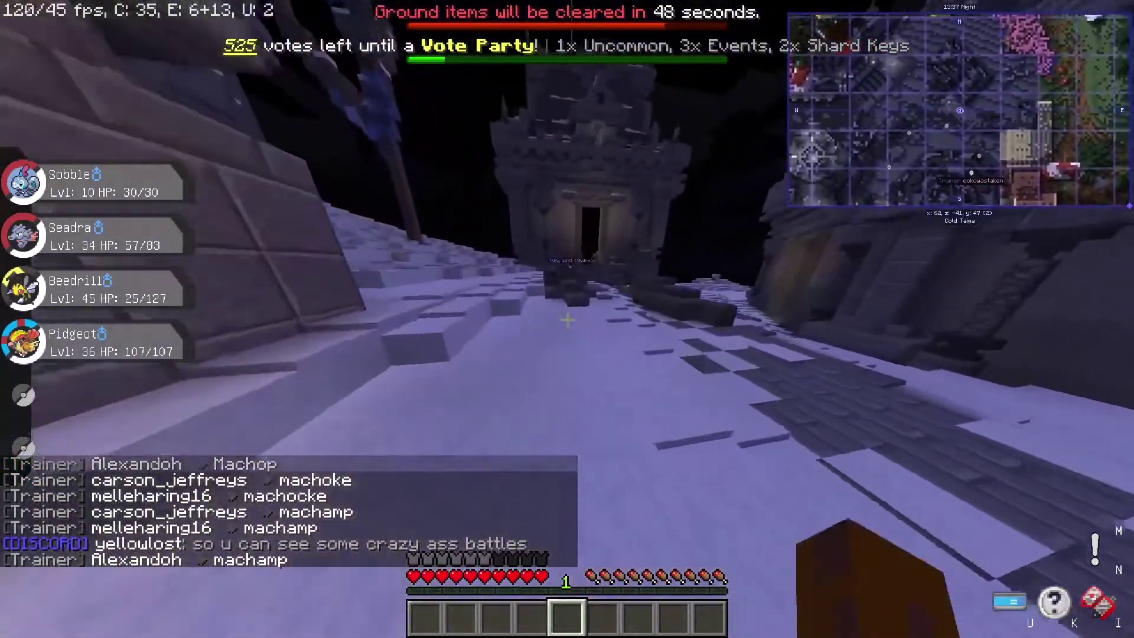
click(567, 319)
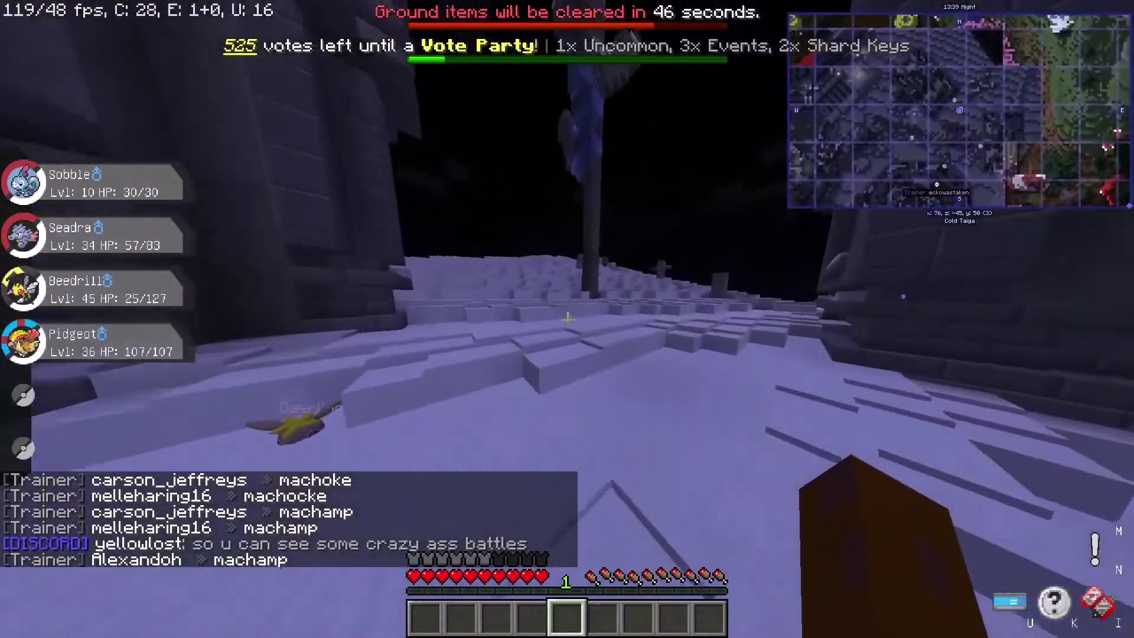
scroll(567, 320, down, 3)
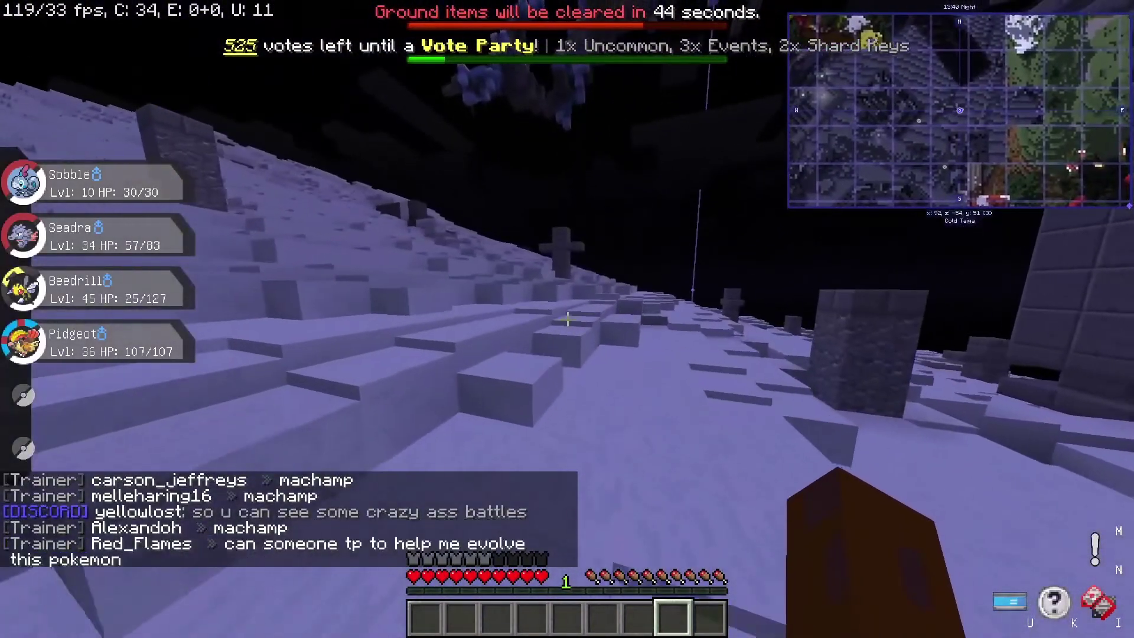
scroll(566, 319, up, 2)
scroll(567, 319, up, 3)
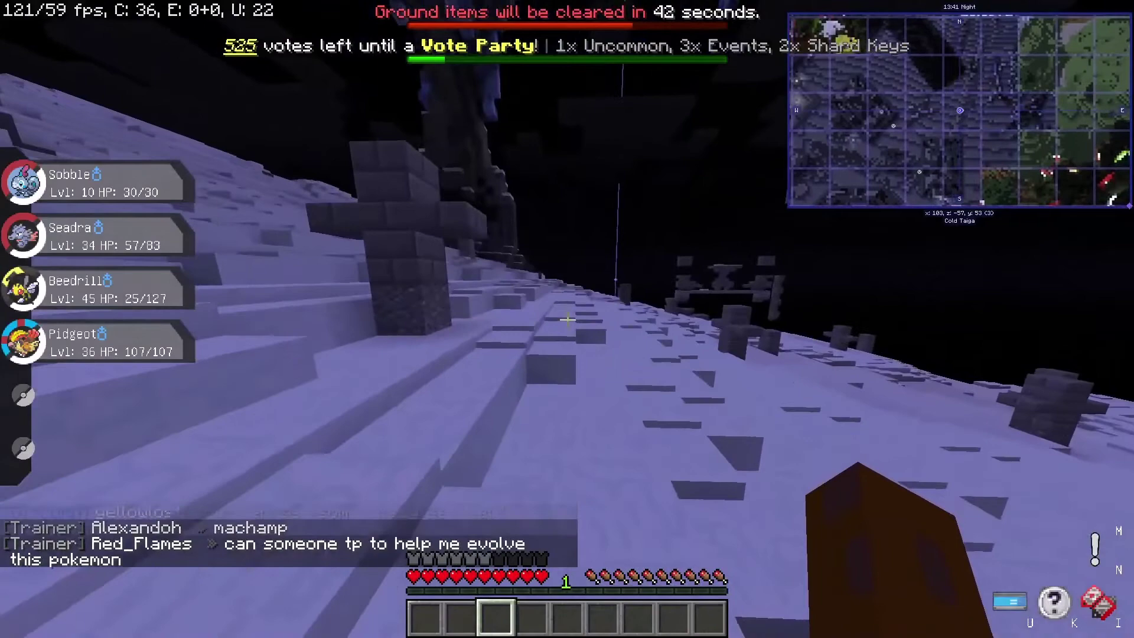
Walk down the snowy slope to the stone tower in front-facing third-person view.
key(w)
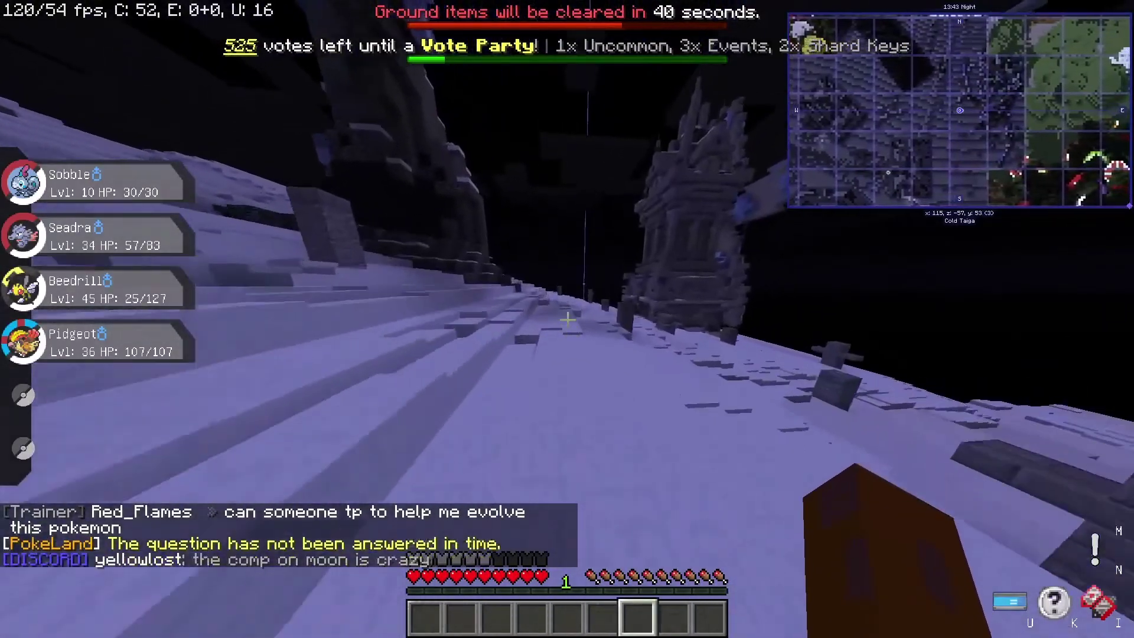
key(w)
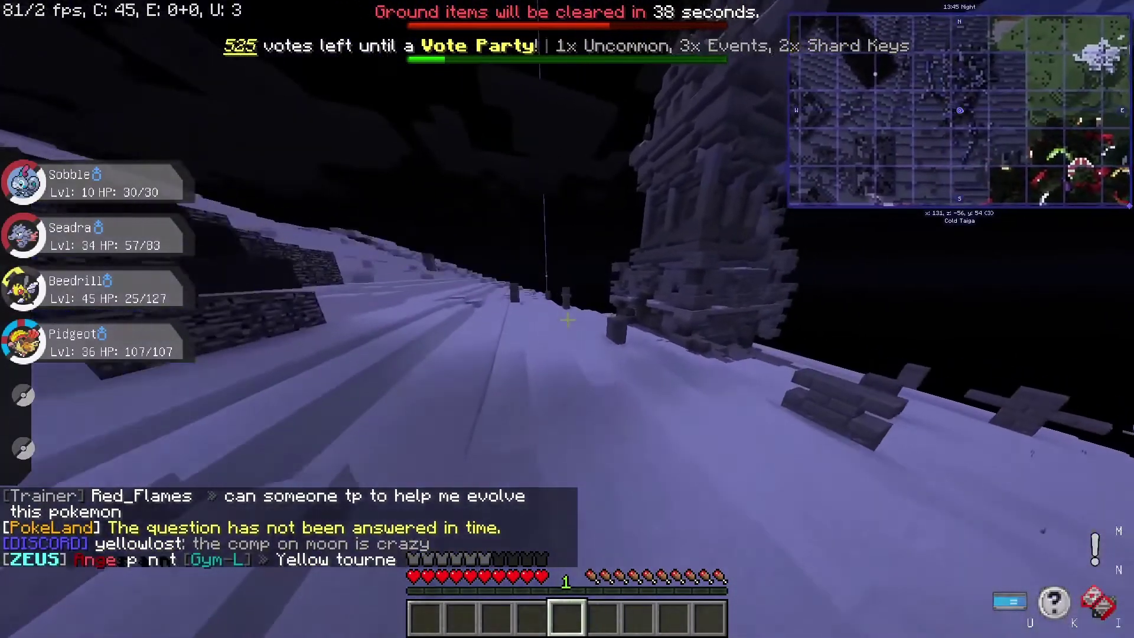
key(w)
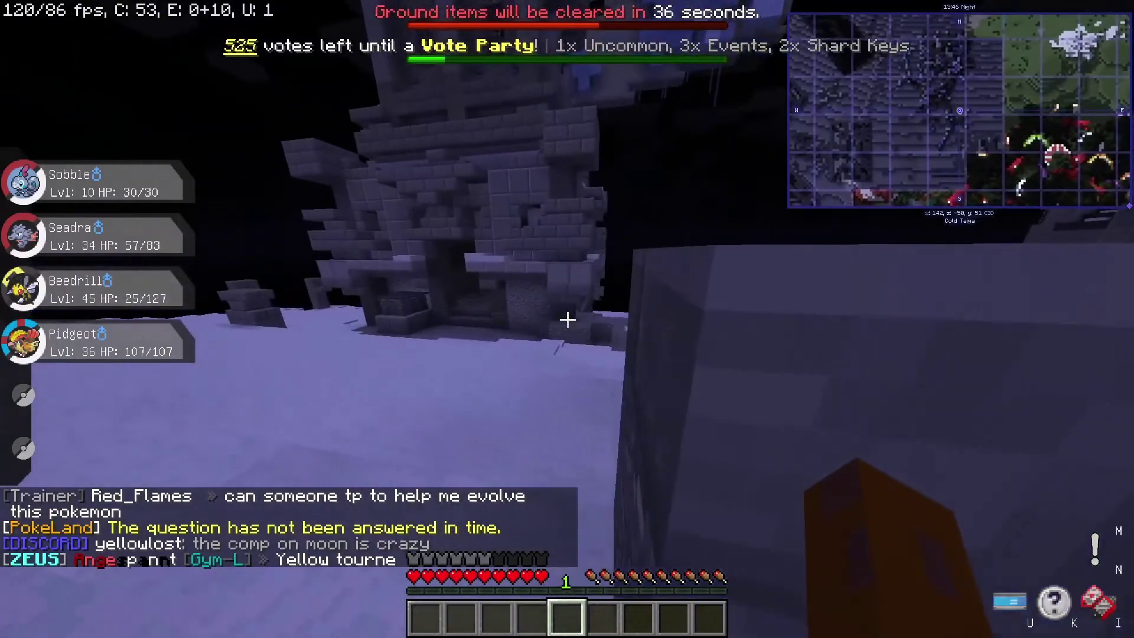
key(F5)
key(F5)
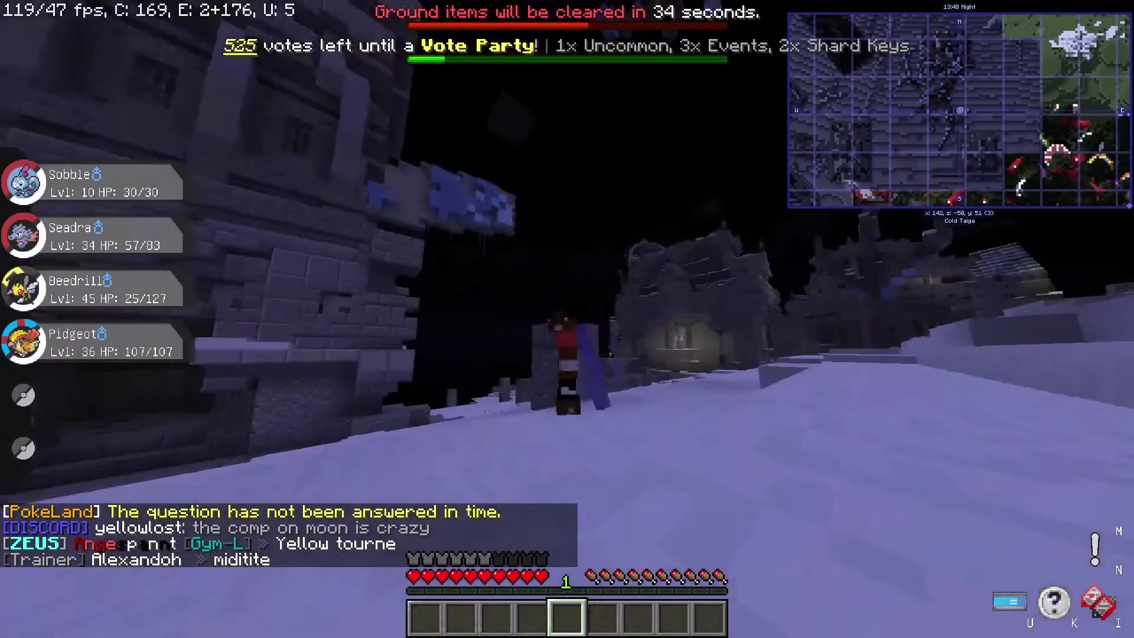
key(w)
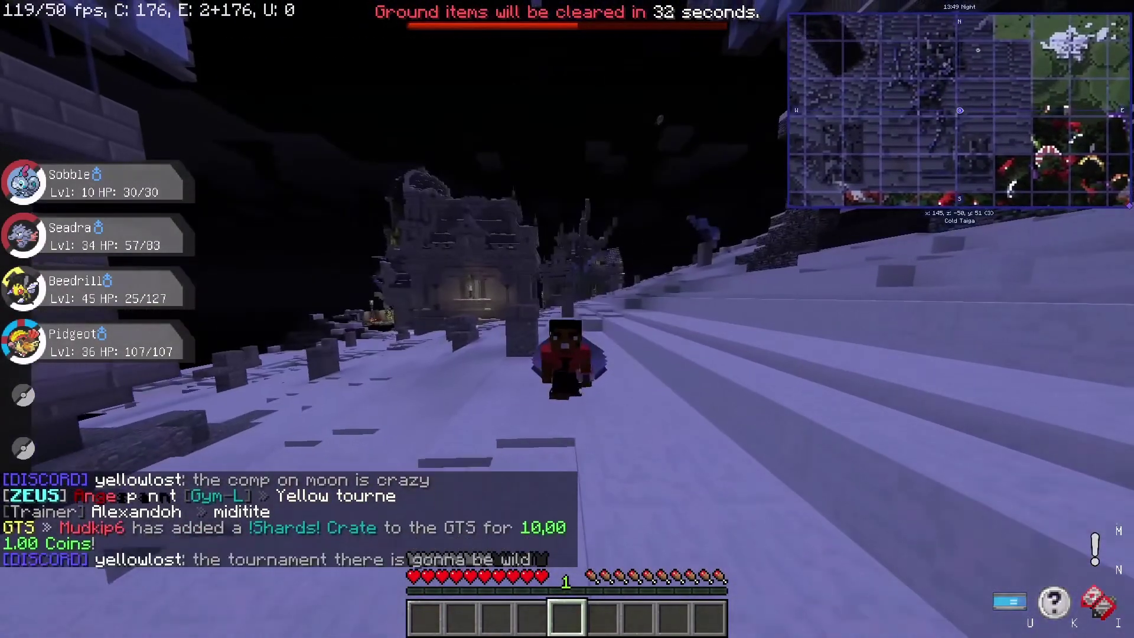